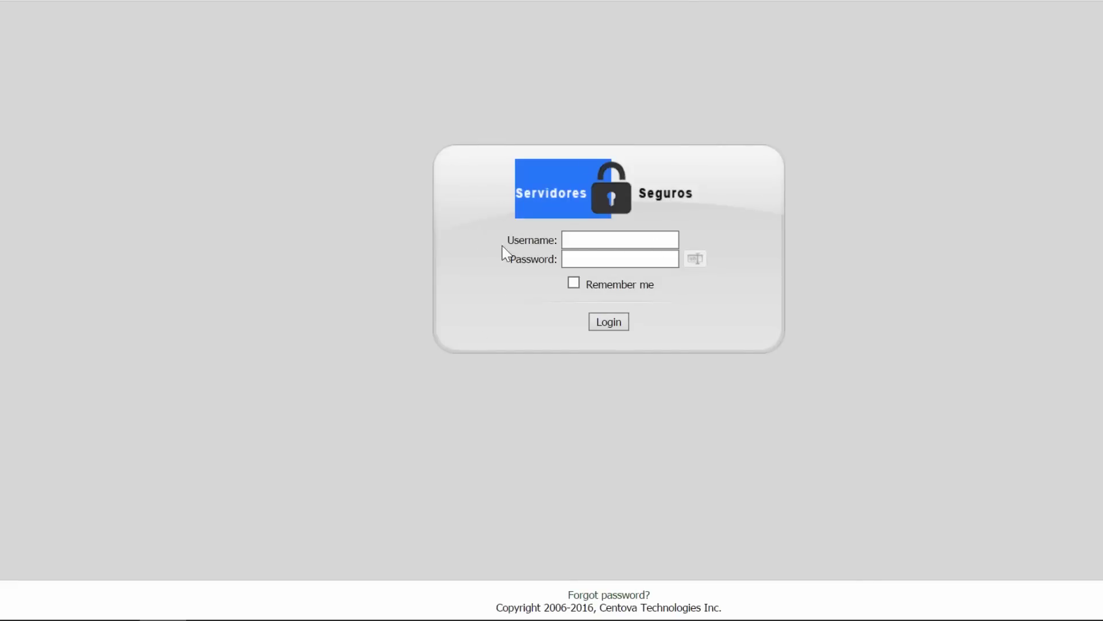
Log in to the streaming control panel with the account's username and password.
left_click(606, 239)
left_click(605, 259)
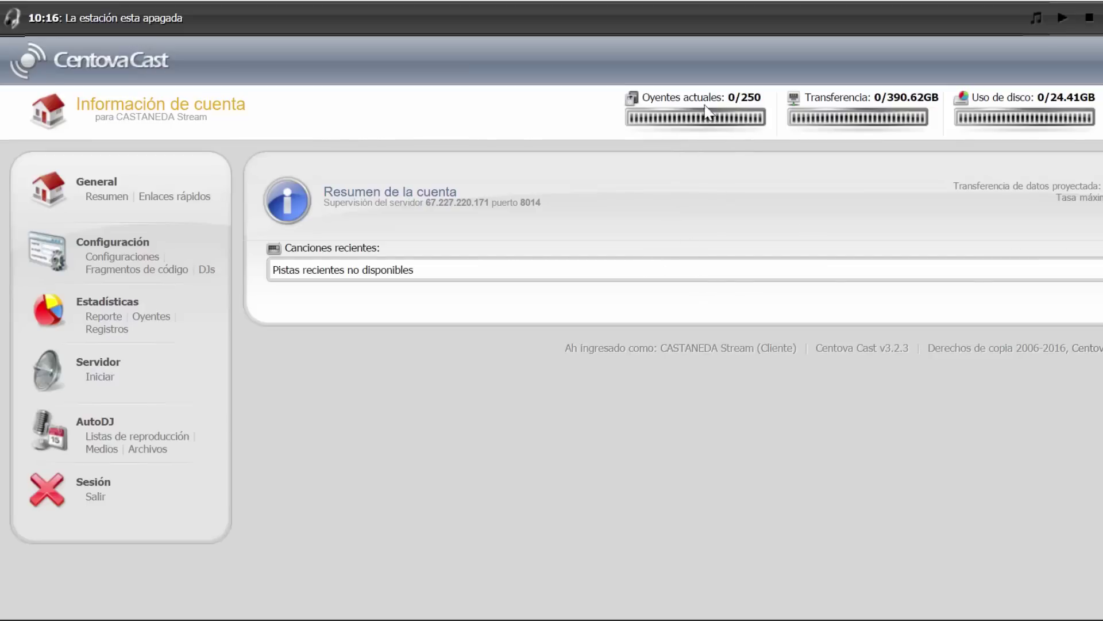
Examine the account's current listeners, data transfer and disk usage meters along with their limits.
mouse_move(718, 118)
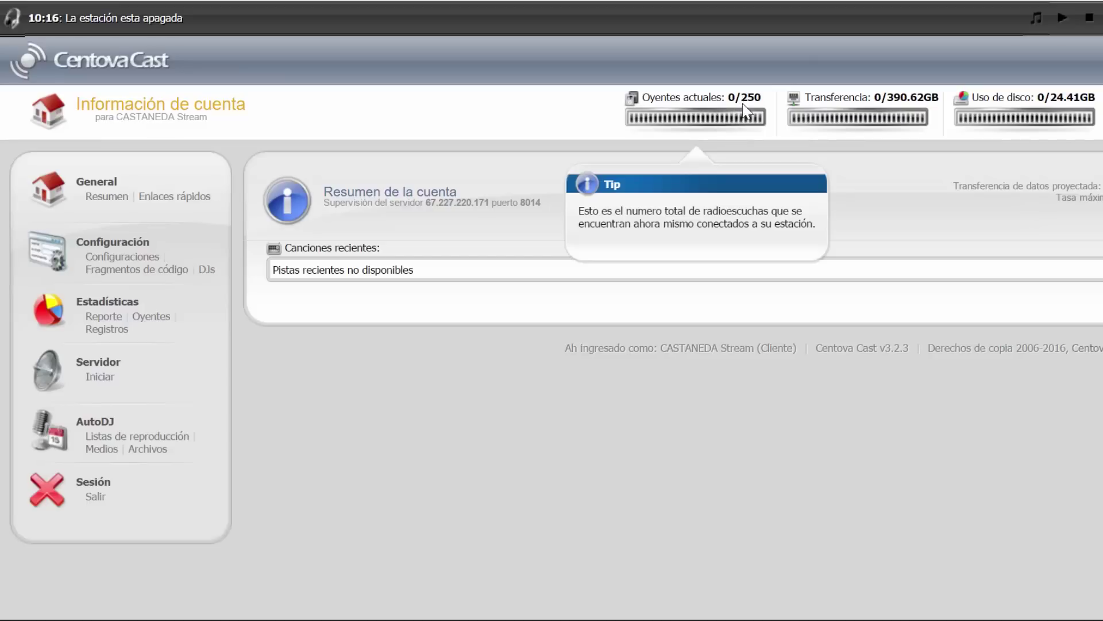
left_click_drag(740, 96, 763, 98)
left_click(774, 157)
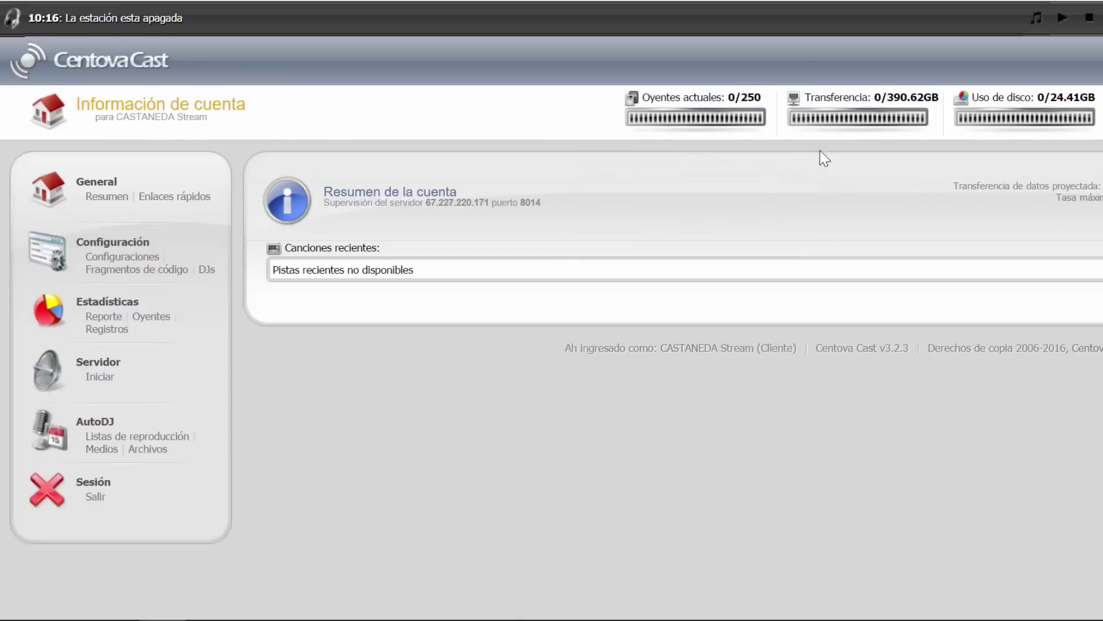
mouse_move(874, 114)
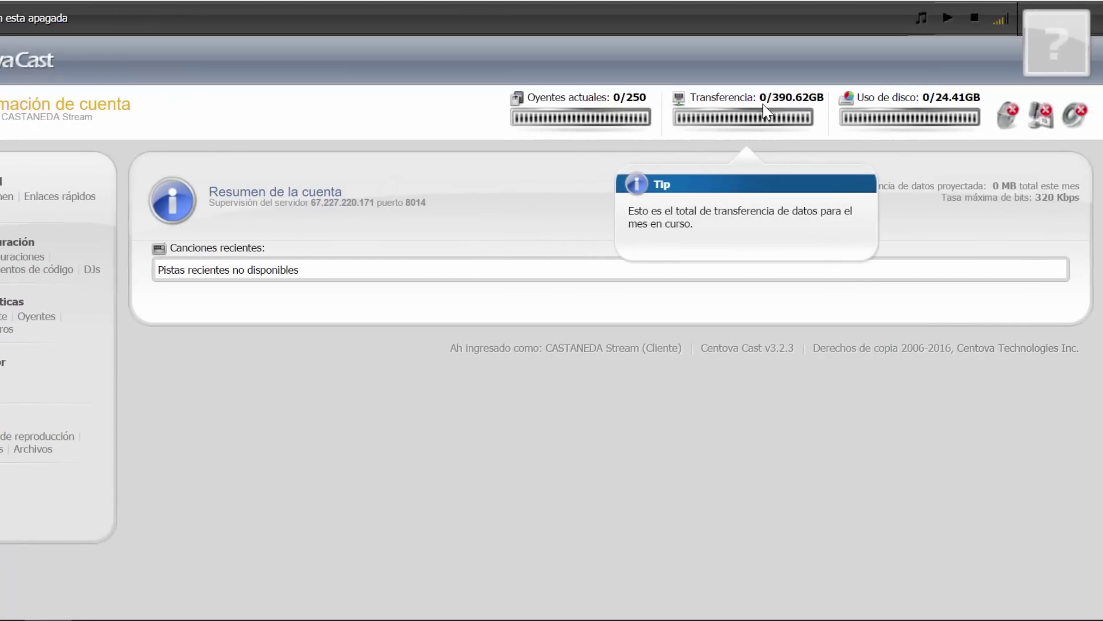
left_click_drag(771, 97, 823, 107)
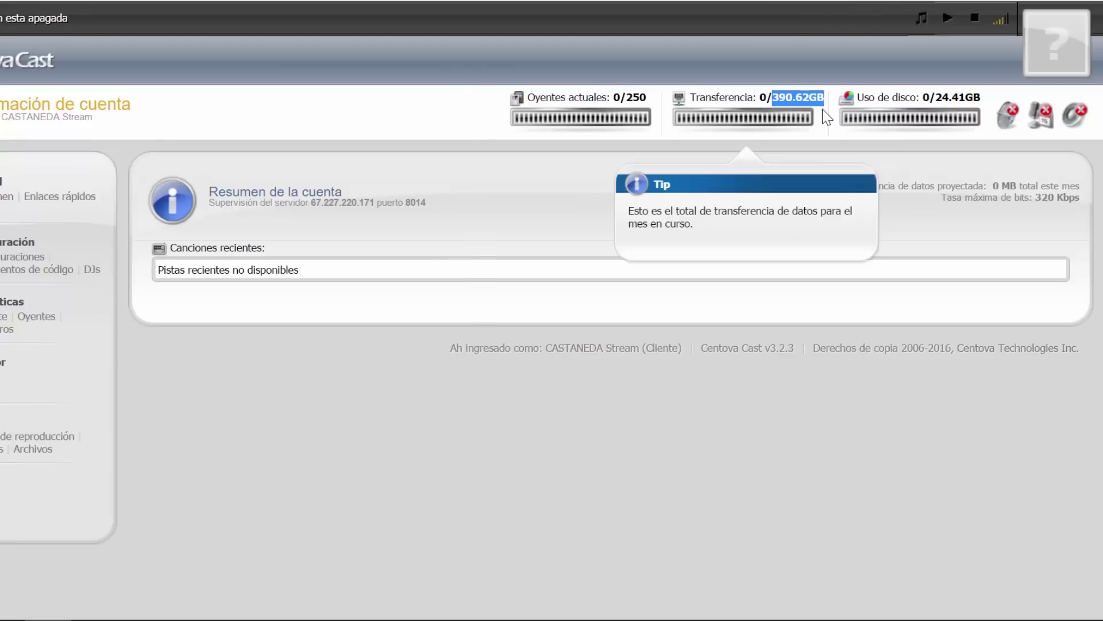
left_click(822, 119)
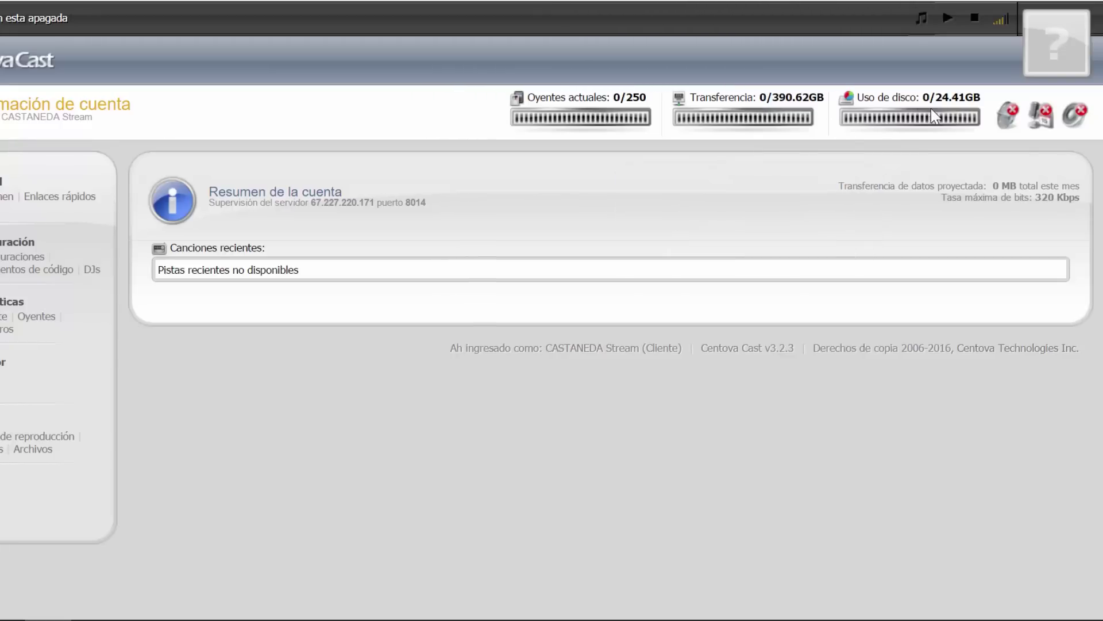
mouse_move(929, 113)
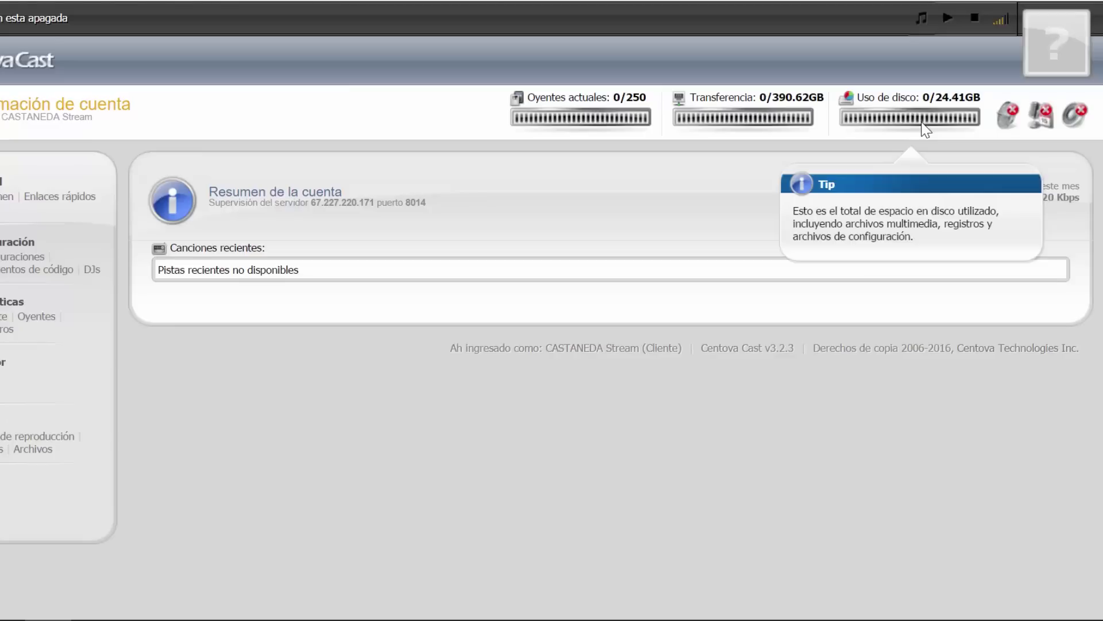
left_click_drag(936, 98, 985, 91)
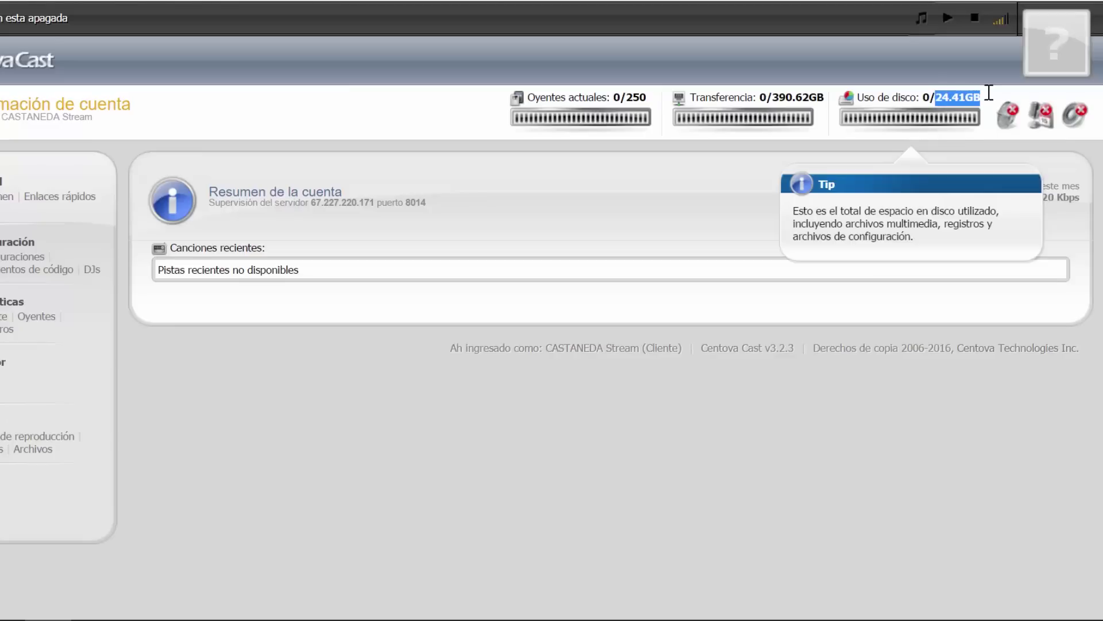
left_click(927, 137)
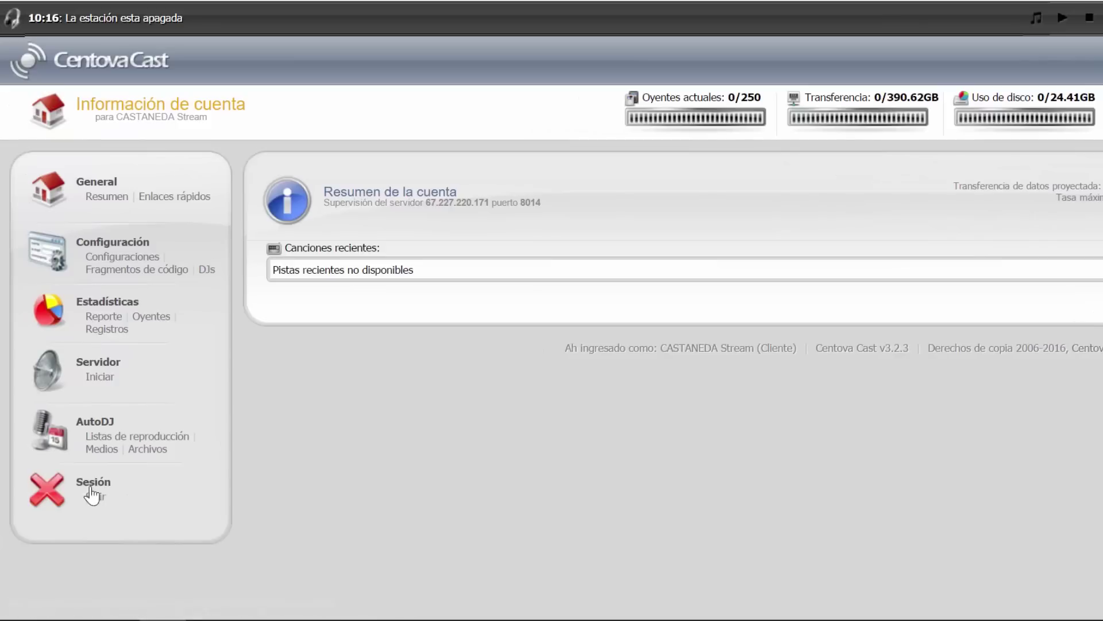
Open the stream's main configuration settings and change the signal title to "Omar Mi Radio".
left_click(123, 259)
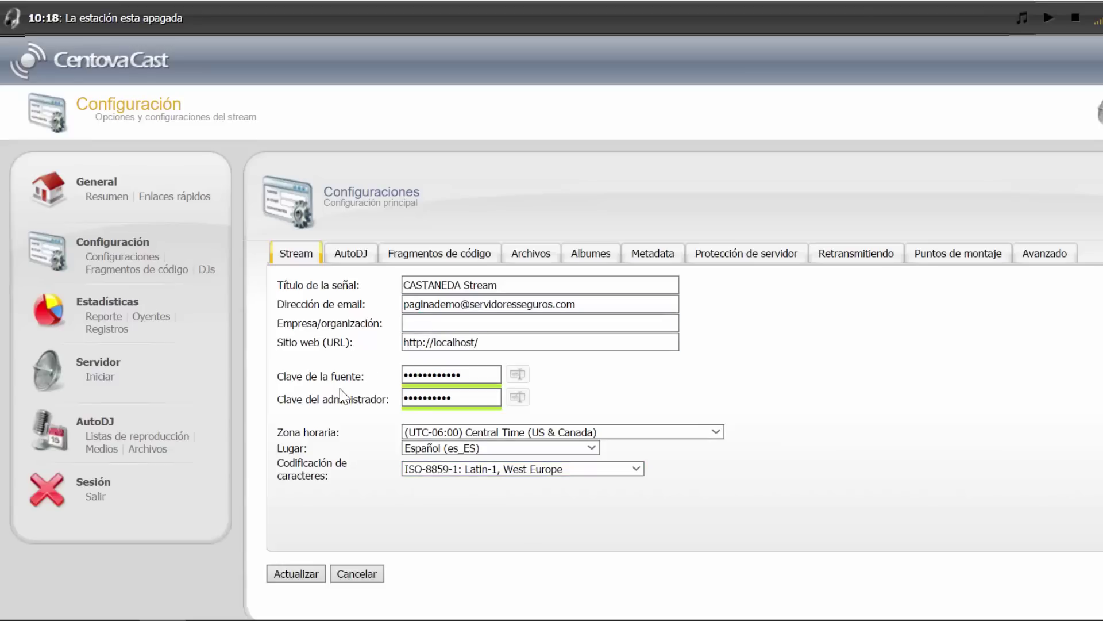
triple_click(507, 290)
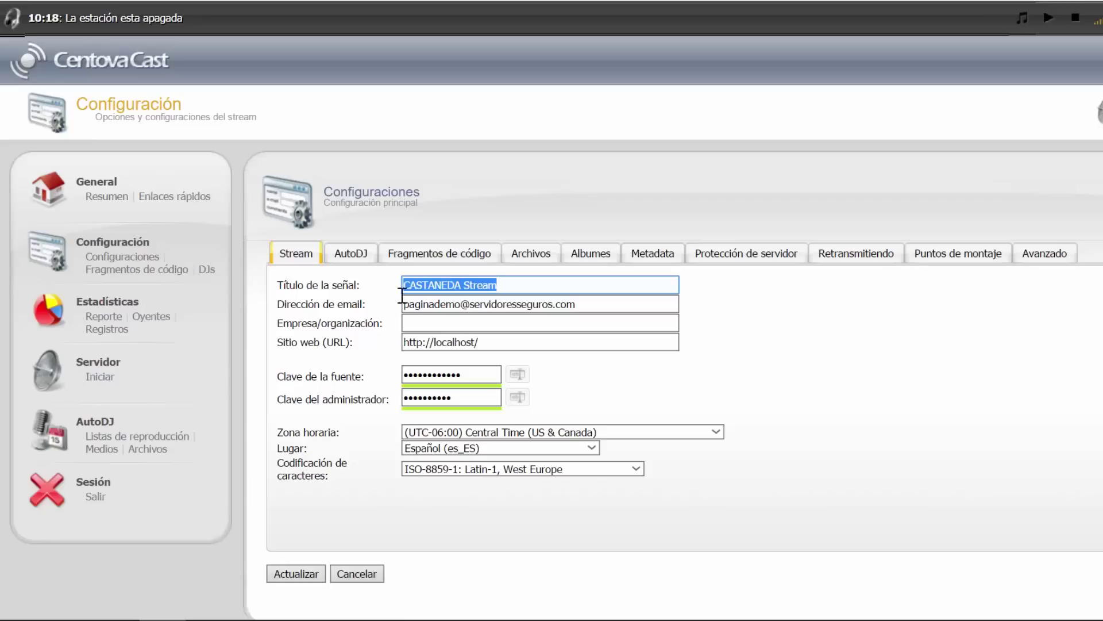
left_click(517, 285)
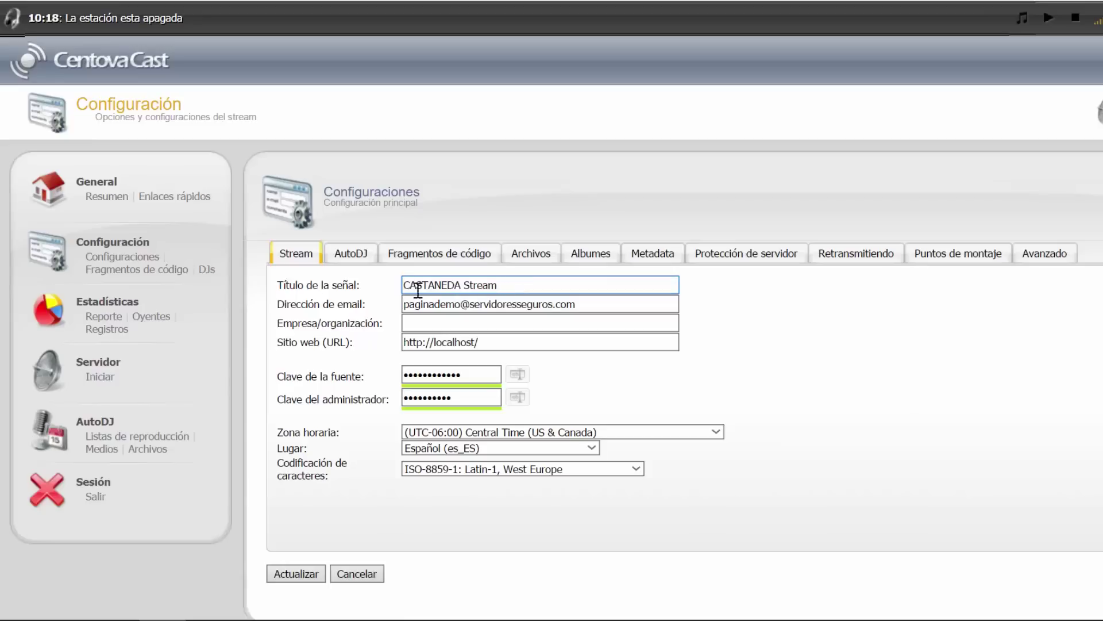
double_click(417, 283)
left_click(505, 285)
left_click_drag(522, 280, 373, 289)
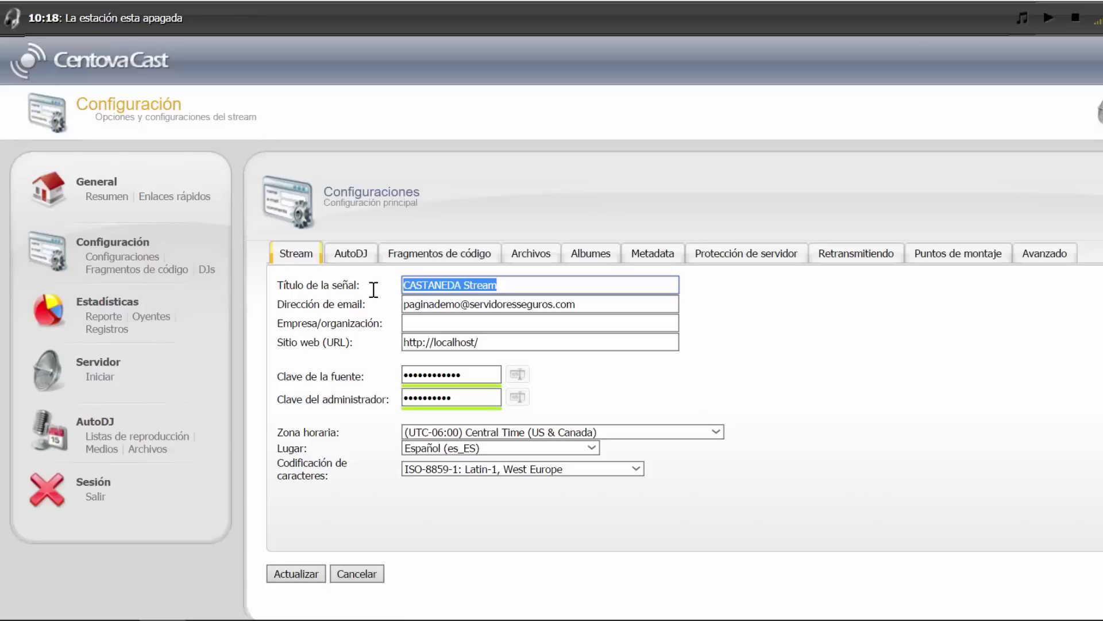
type("Omar Mi Radio")
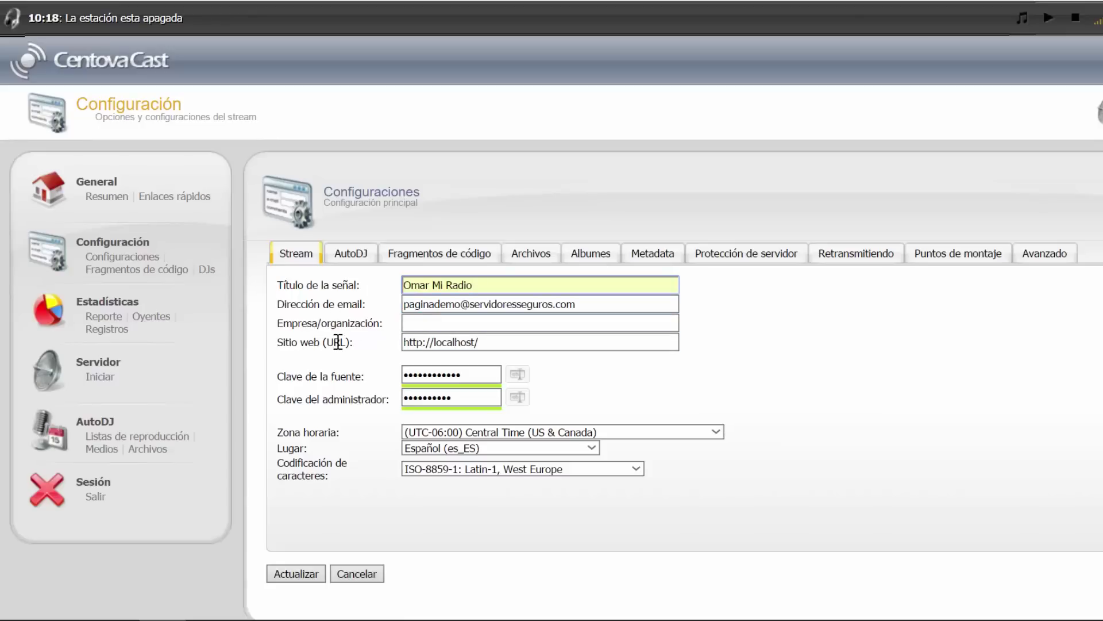
left_click_drag(596, 304, 386, 328)
left_click(377, 322)
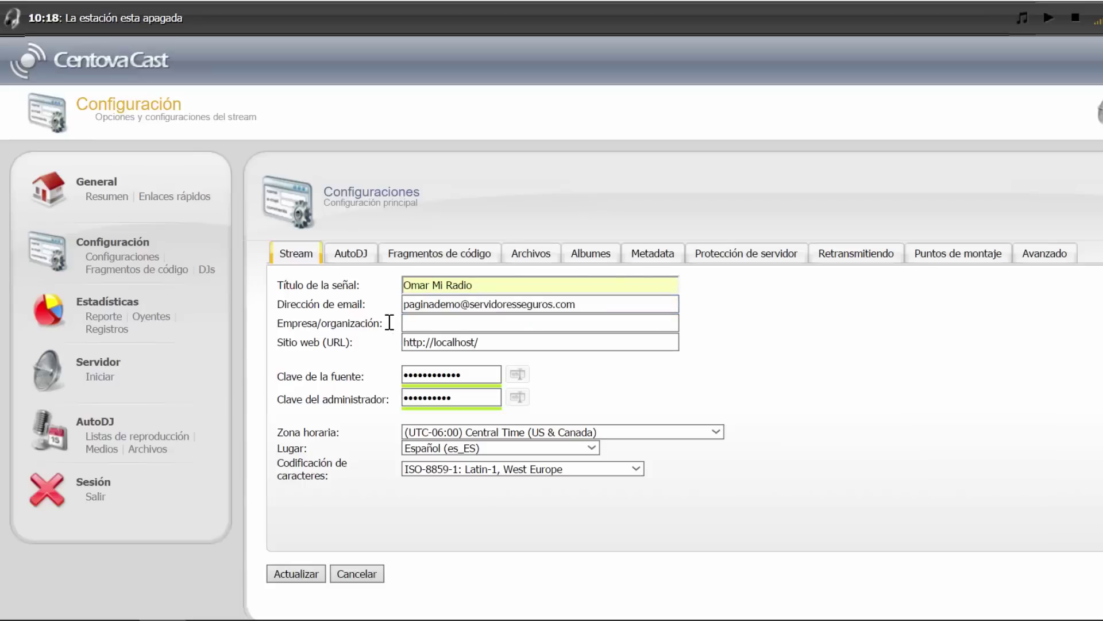
left_click_drag(584, 305, 373, 322)
left_click(364, 327)
left_click(576, 307)
left_click_drag(505, 339, 327, 357)
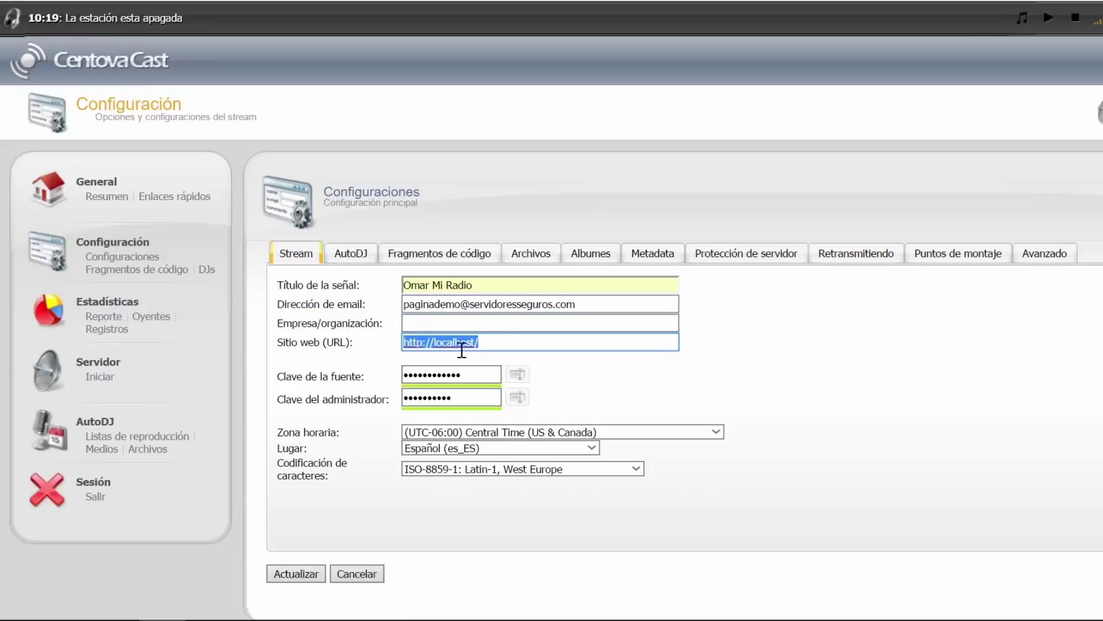
left_click(515, 338)
key("BackSpace")
key("BackSpace")
key("BackSpace")
key("BackSpace")
key("BackSpace")
key("BackSpace")
key("BackSpace")
key("BackSpace")
key("BackSpace")
key("BackSpace")
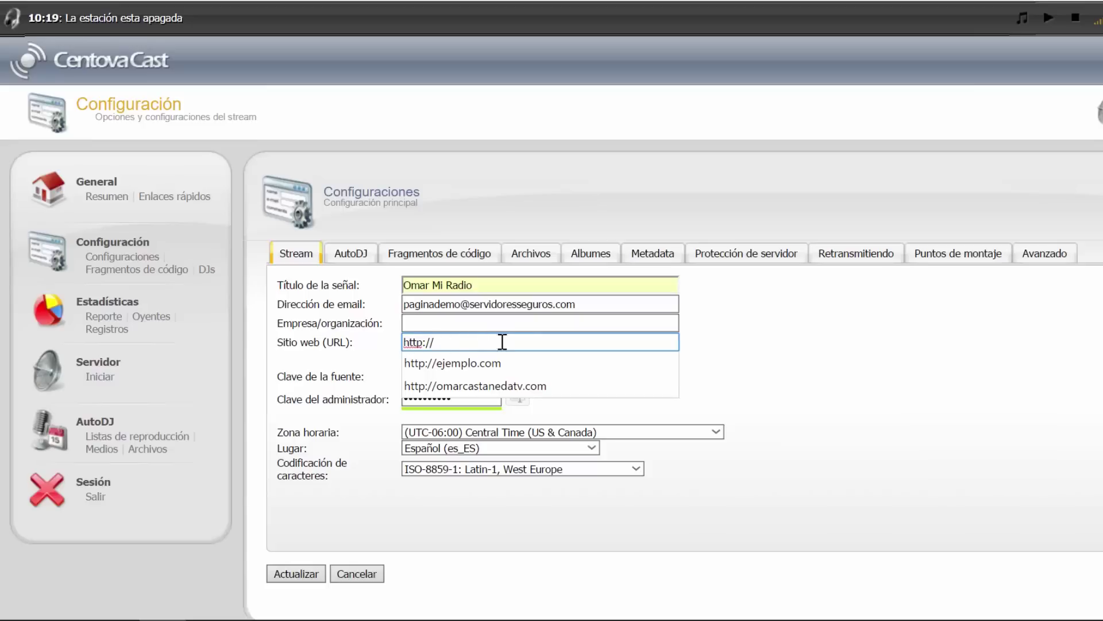
type("stereoviva.com")
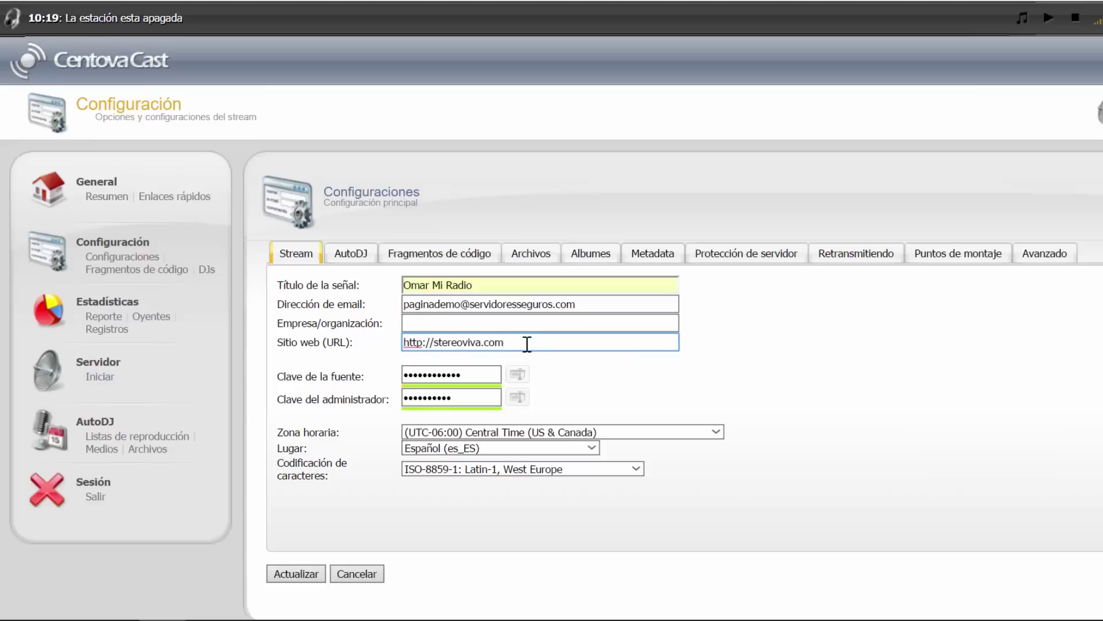
Review the source and administrator password fields and the available time zone and language choices for the stream.
left_click(428, 397)
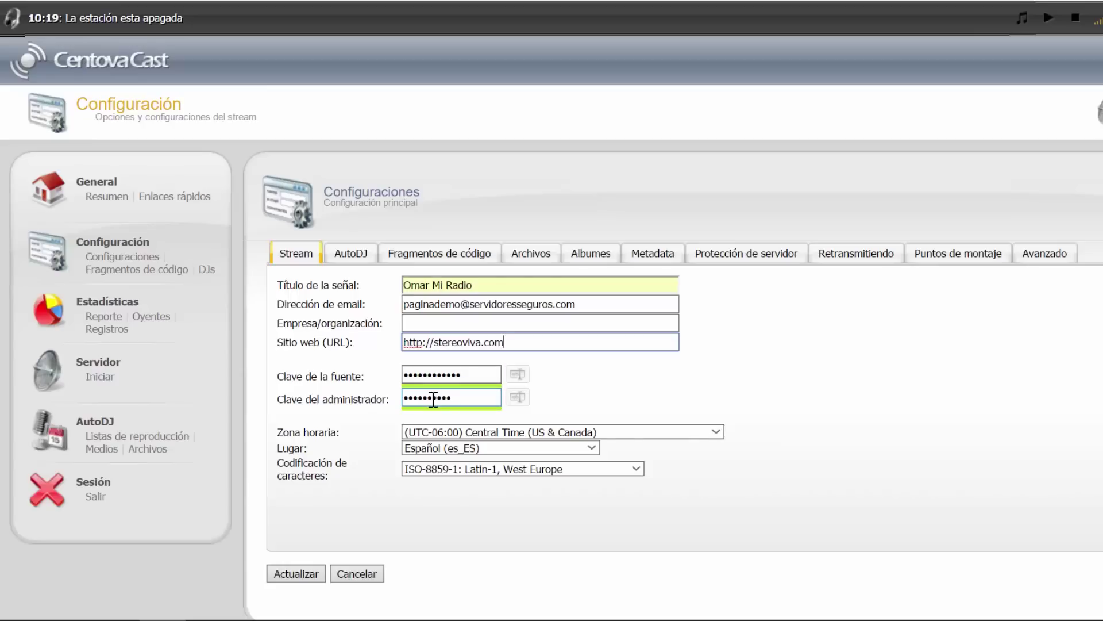
left_click(445, 382)
left_click(433, 397)
key("shift+Tab")
key("shift+Tab")
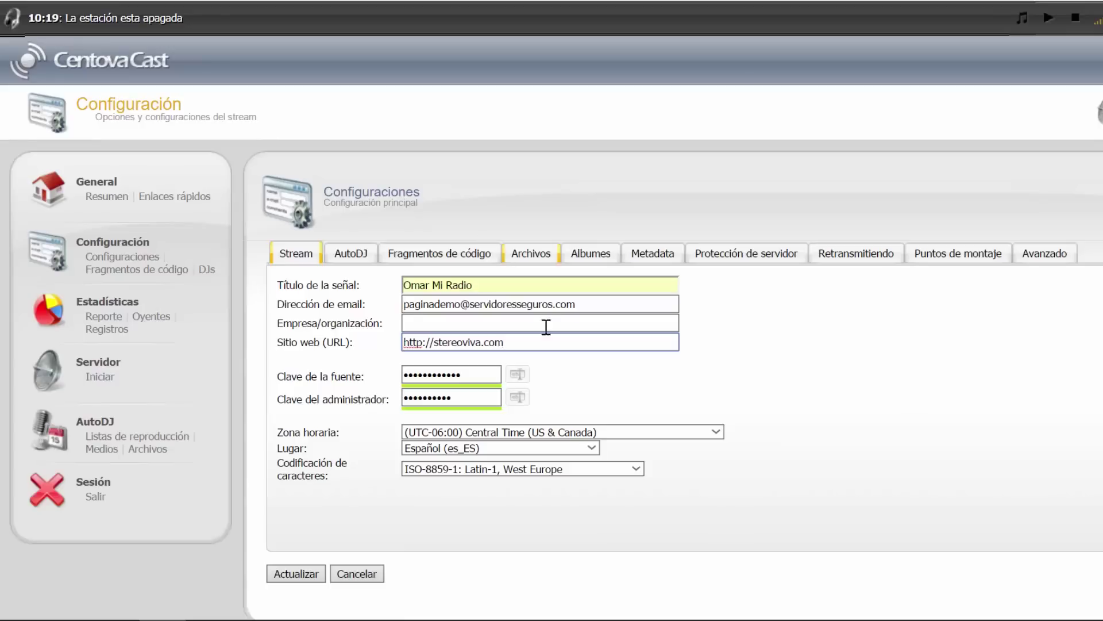
left_click(454, 398)
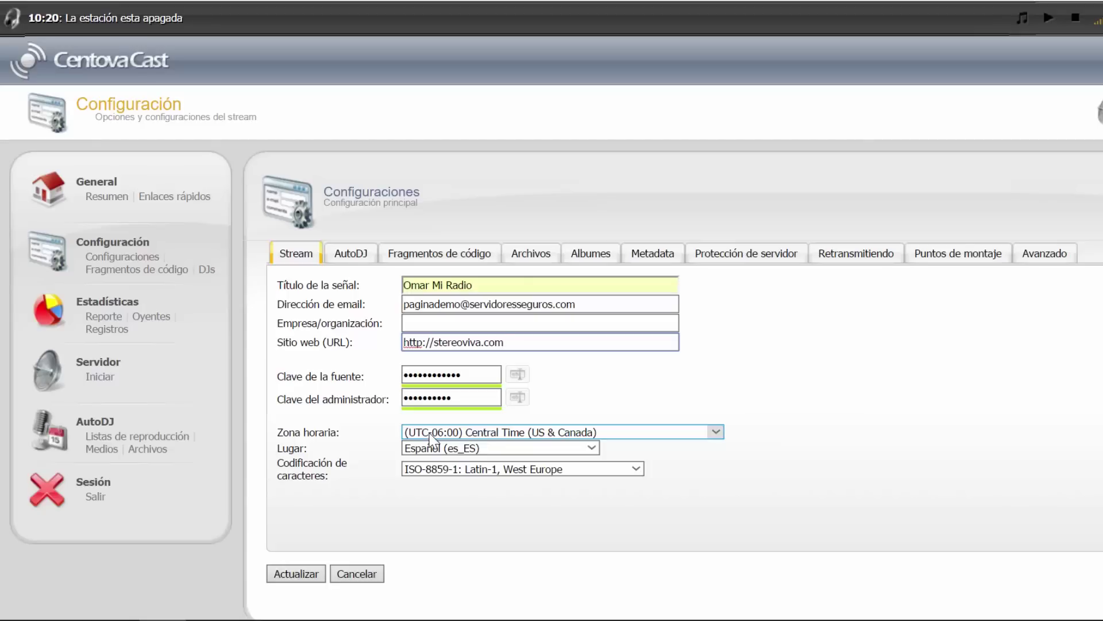
left_click(425, 399)
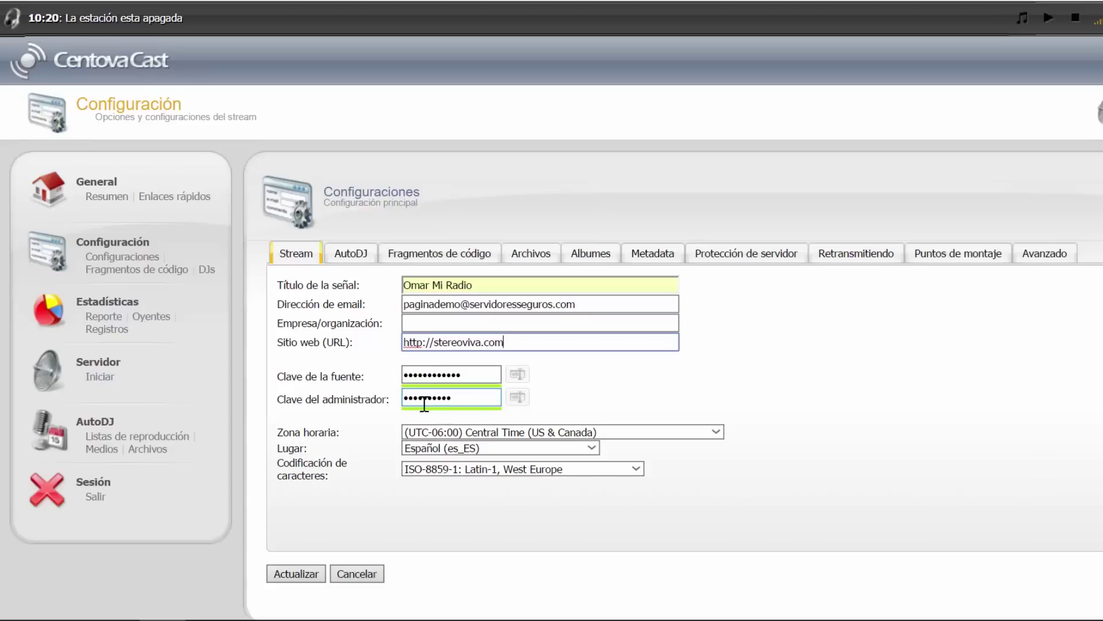
left_click(676, 432)
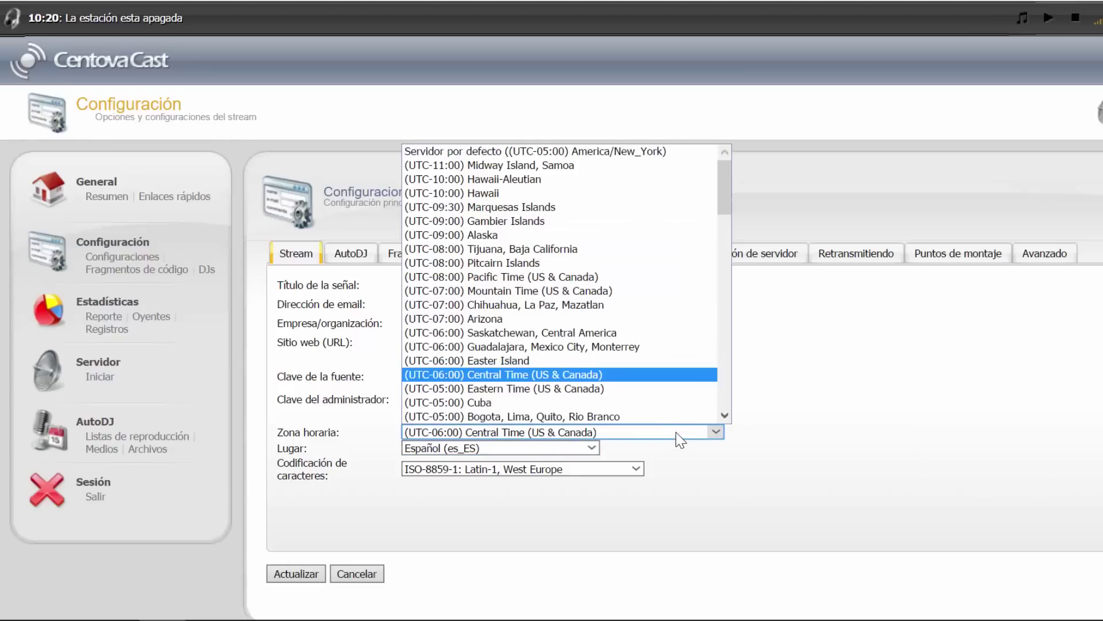
mouse_move(725, 198)
left_mouse_down()
mouse_move(712, 391)
mouse_move(728, 208)
left_mouse_up()
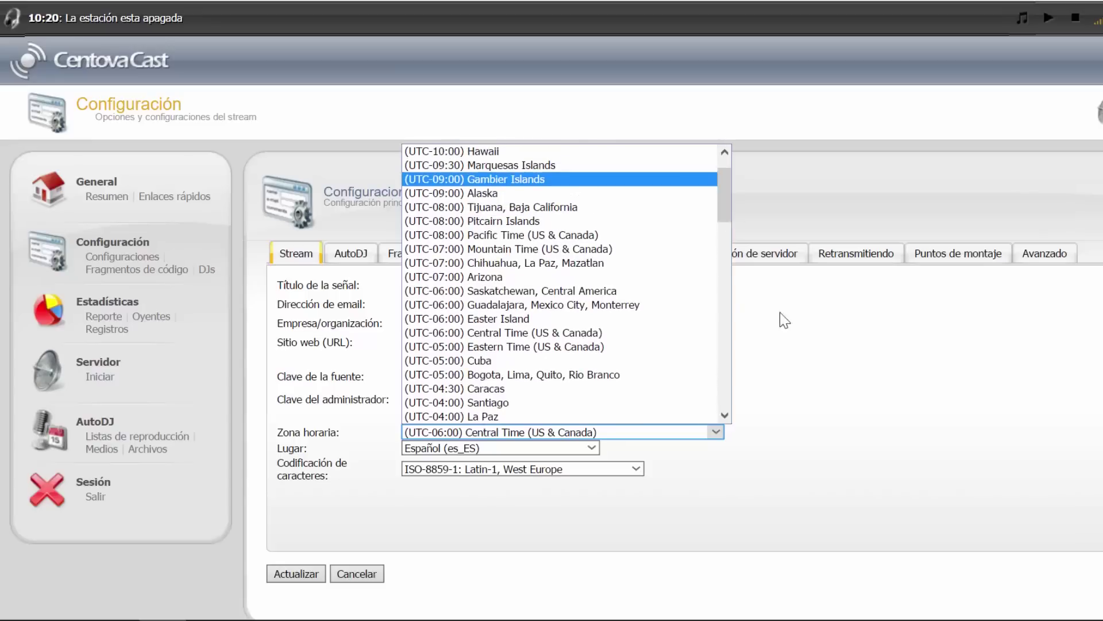
left_click(811, 339)
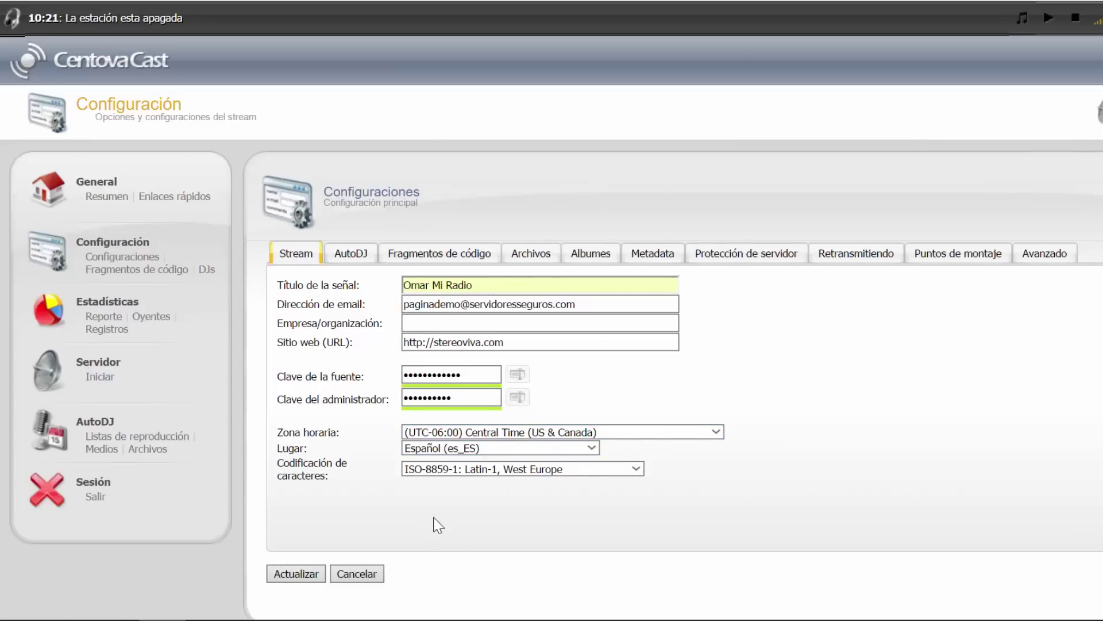
left_click(590, 446)
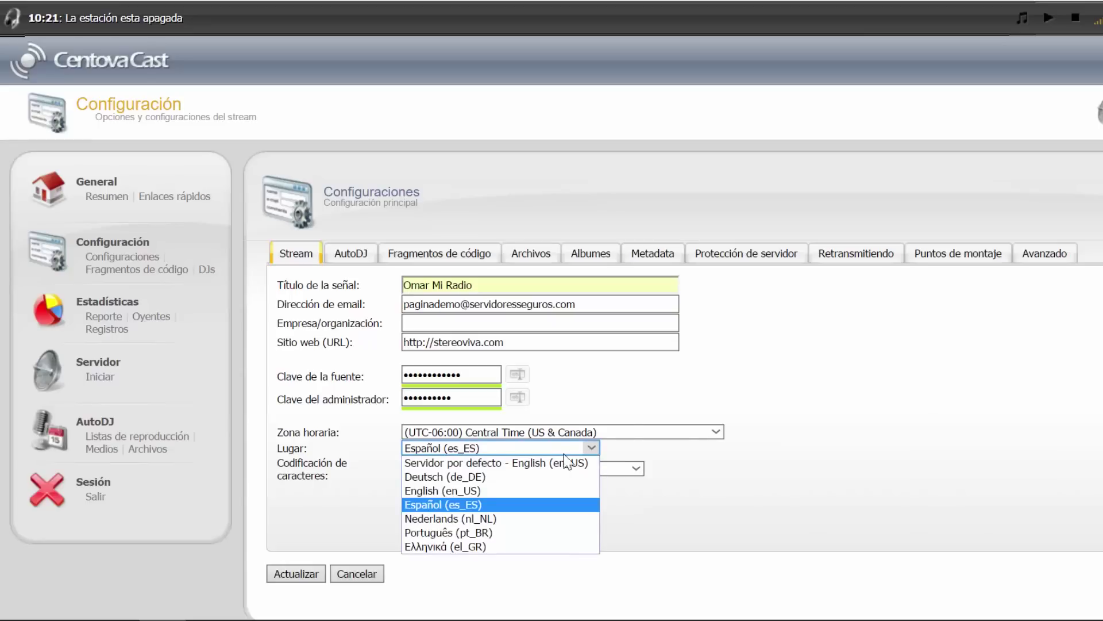
left_click(687, 495)
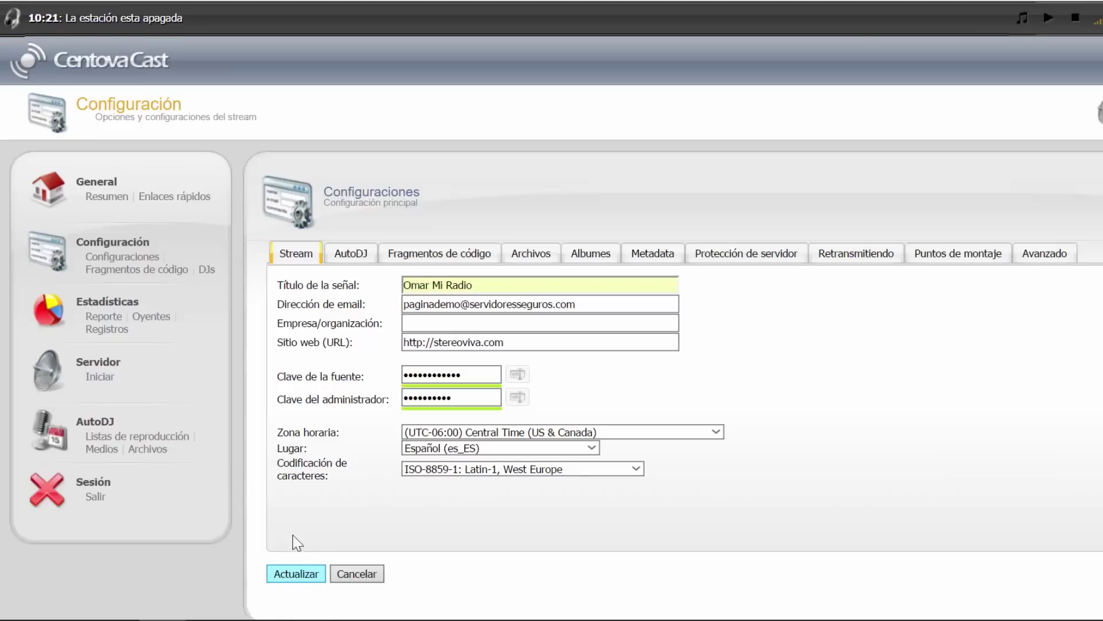
Set the AutoDJ genre to Pop Rock and save the updated stream configuration.
left_click(353, 263)
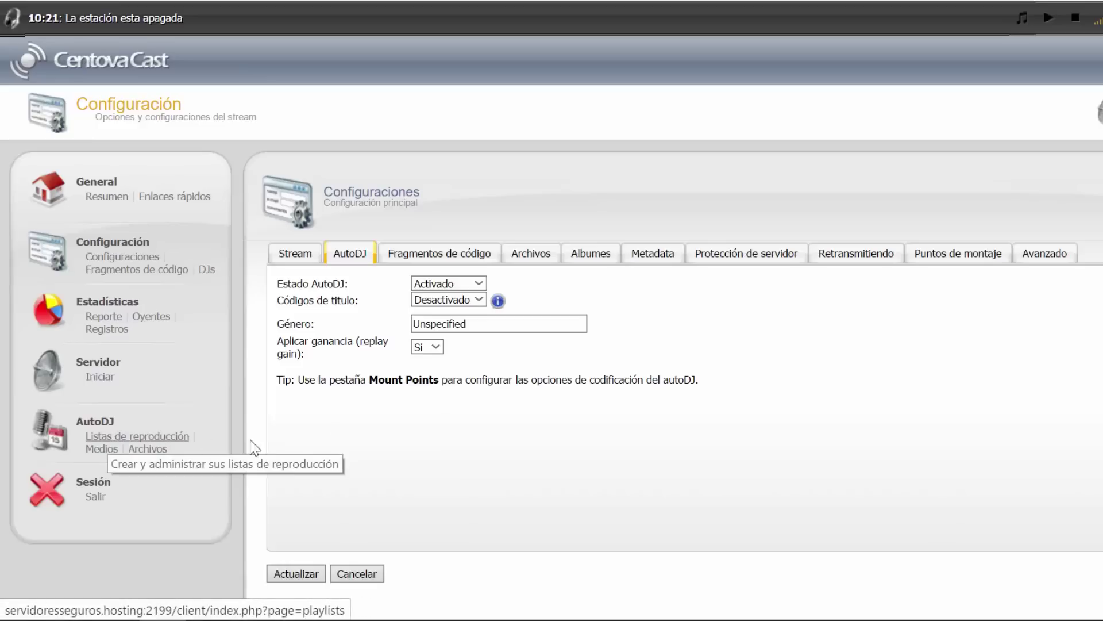
left_click(479, 282)
left_click(519, 285)
mouse_move(497, 305)
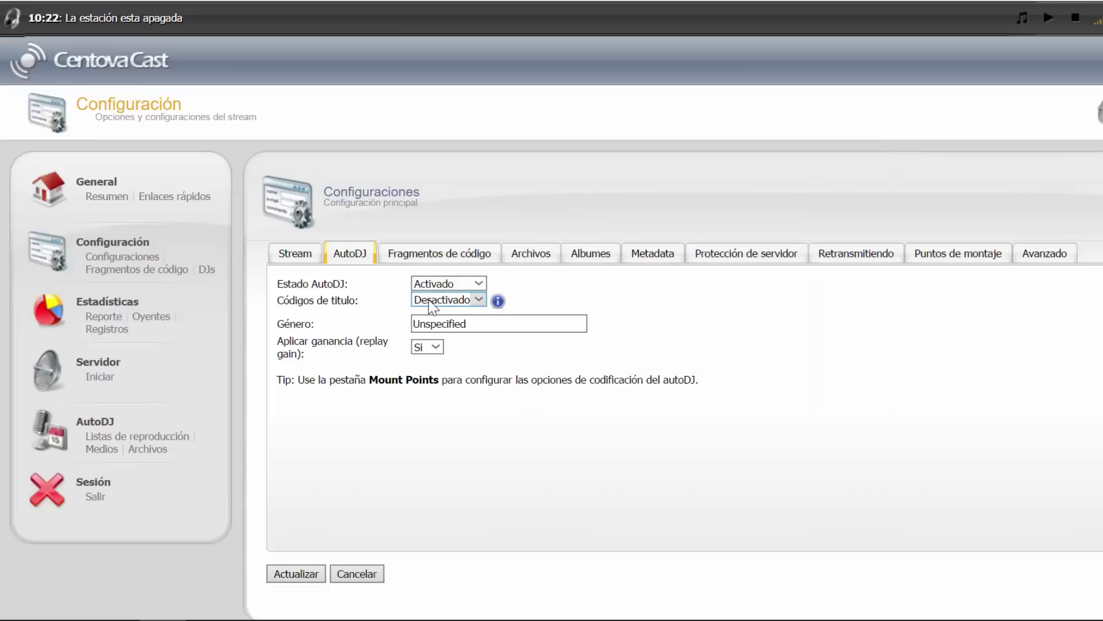
left_click(468, 323)
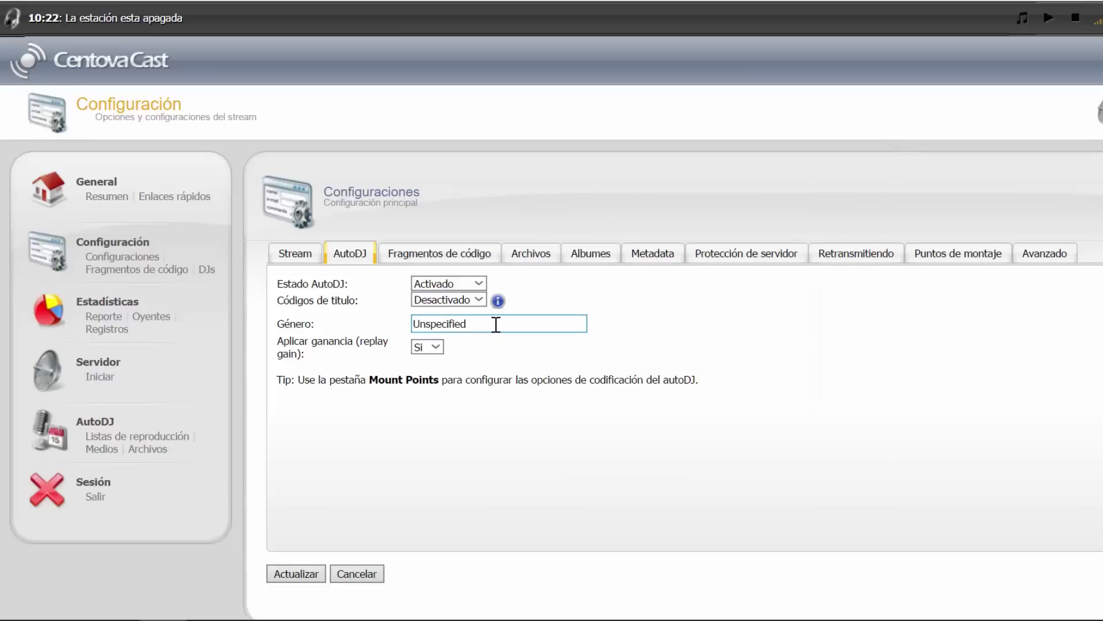
left_click_drag(496, 324, 364, 322)
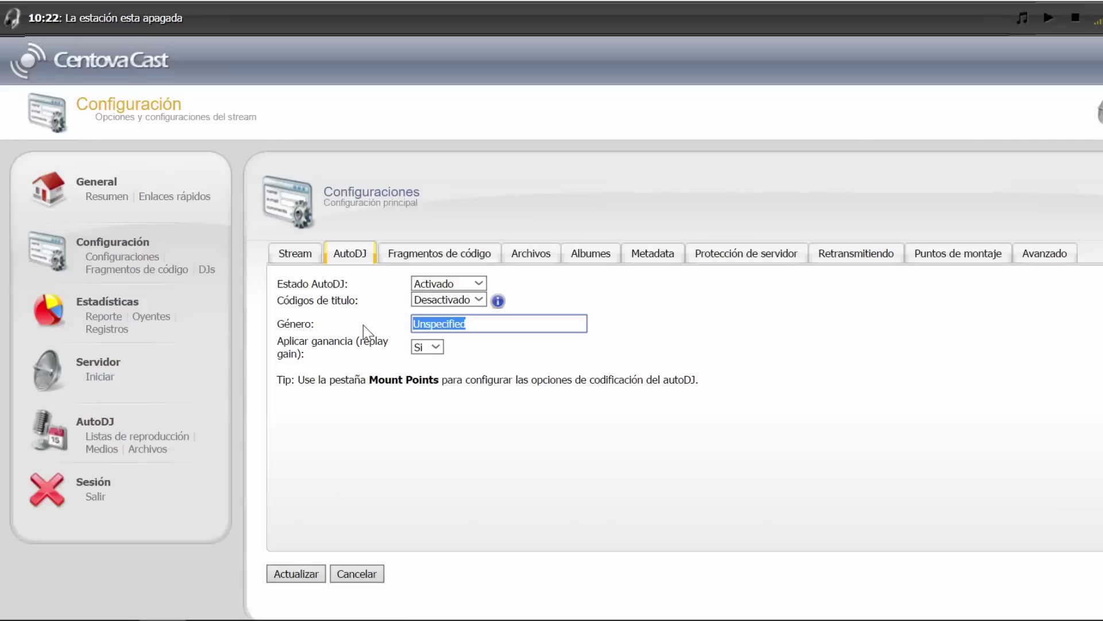
key("BackSpace")
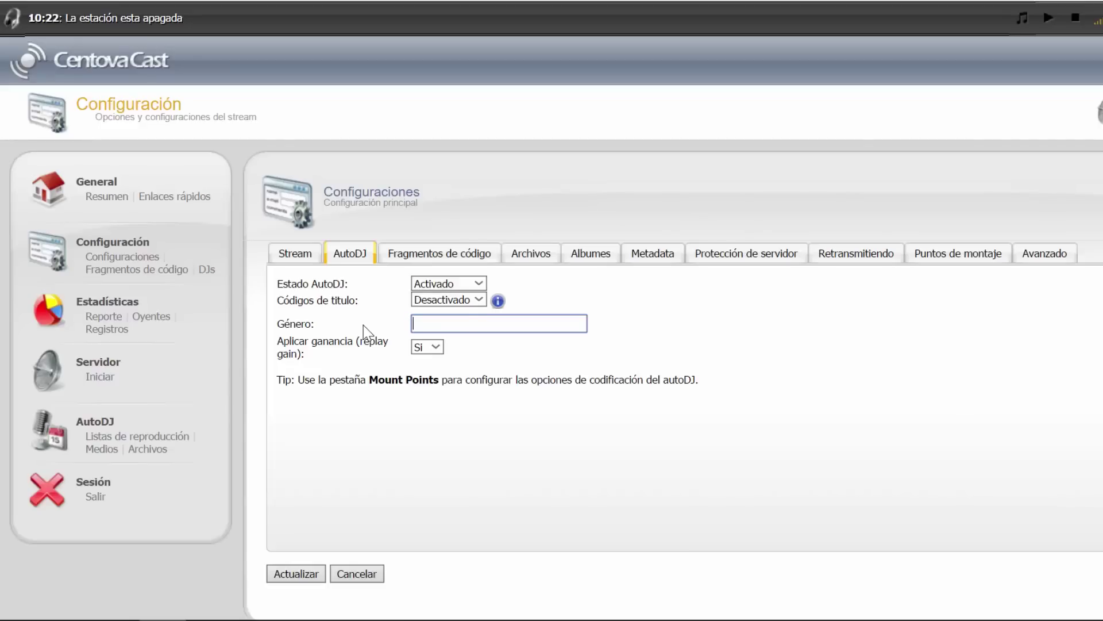
type("Pop Rock")
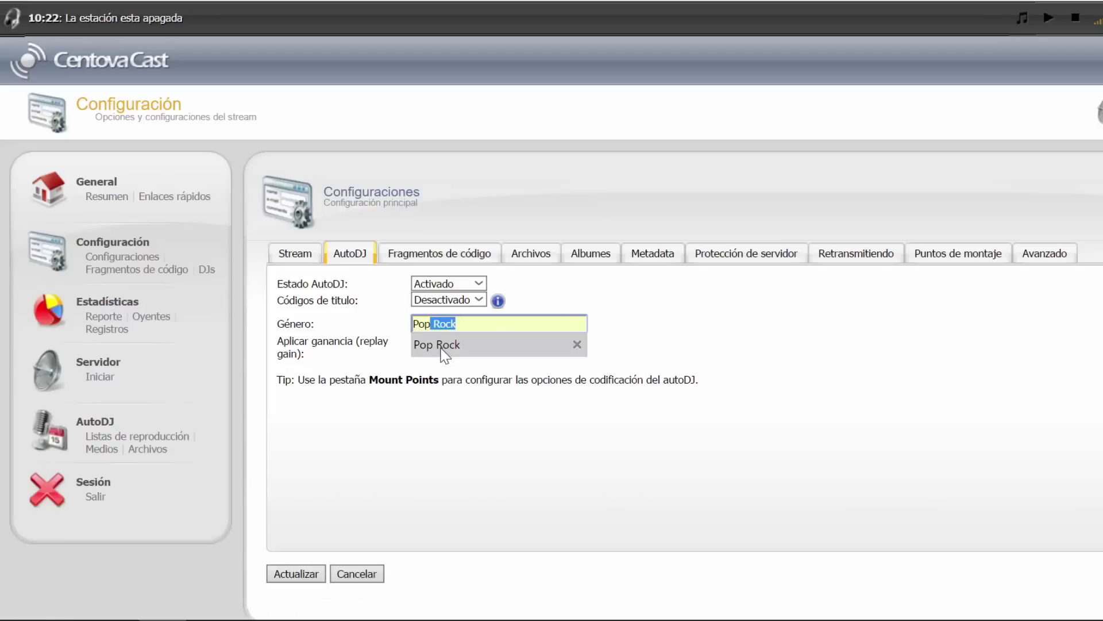
left_click(441, 346)
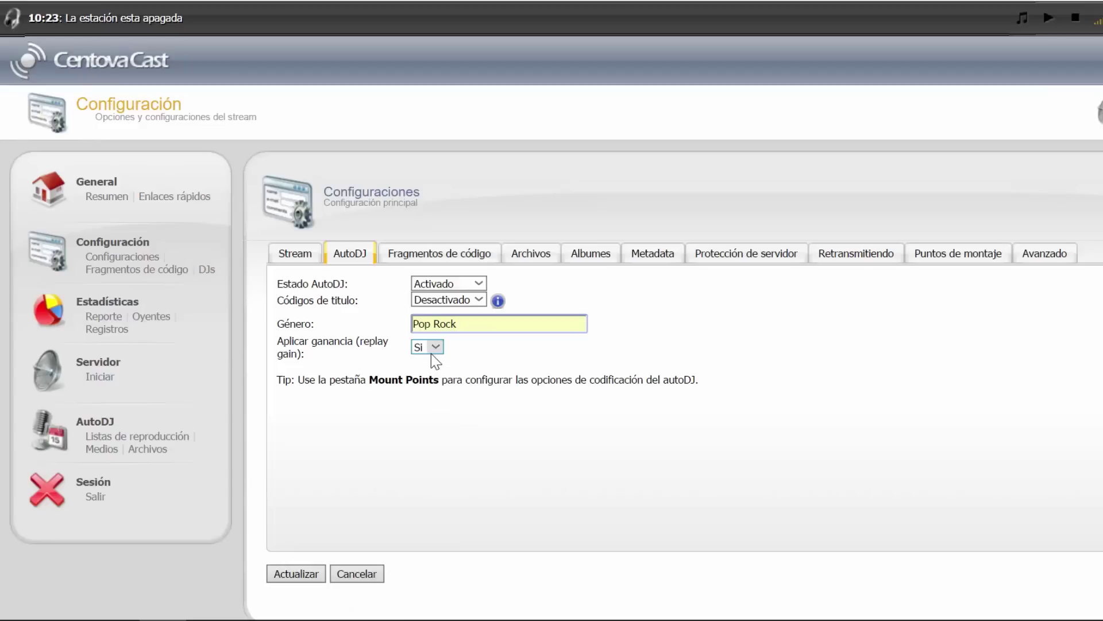
left_click(278, 567)
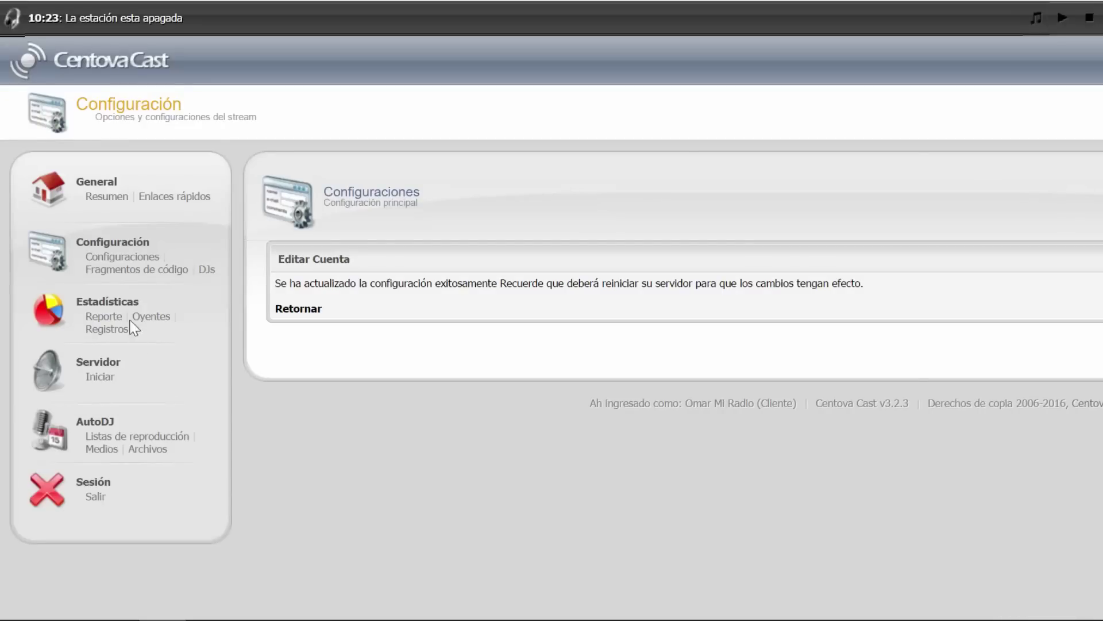
Reopen the stream's main configuration settings and review the general code fragment options for the start page and widgets.
left_click(123, 257)
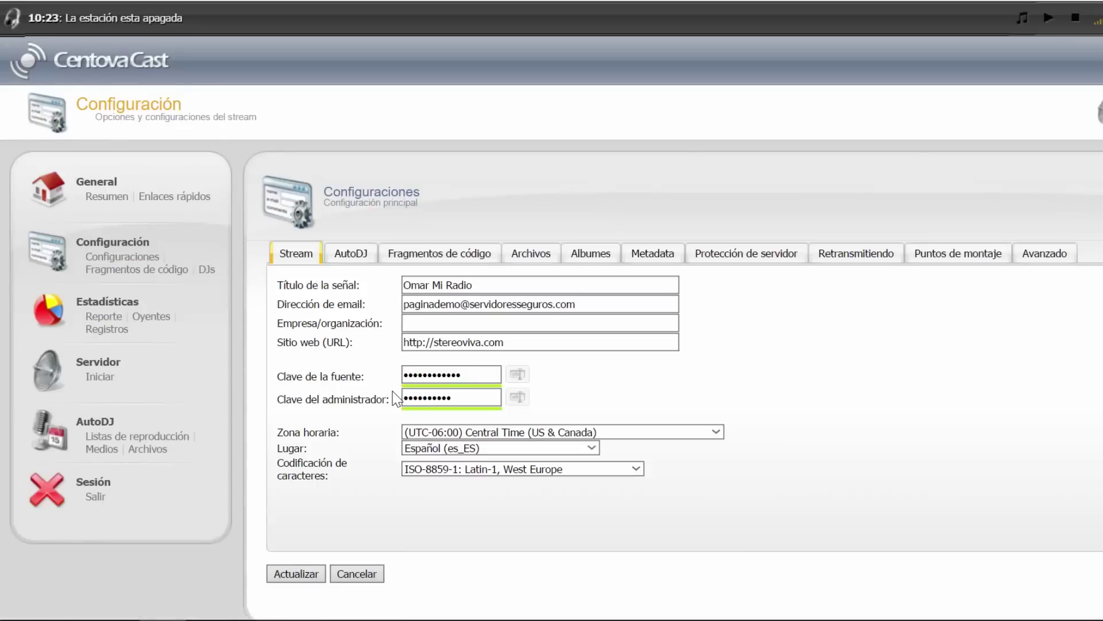
left_click(537, 333)
left_click(525, 326)
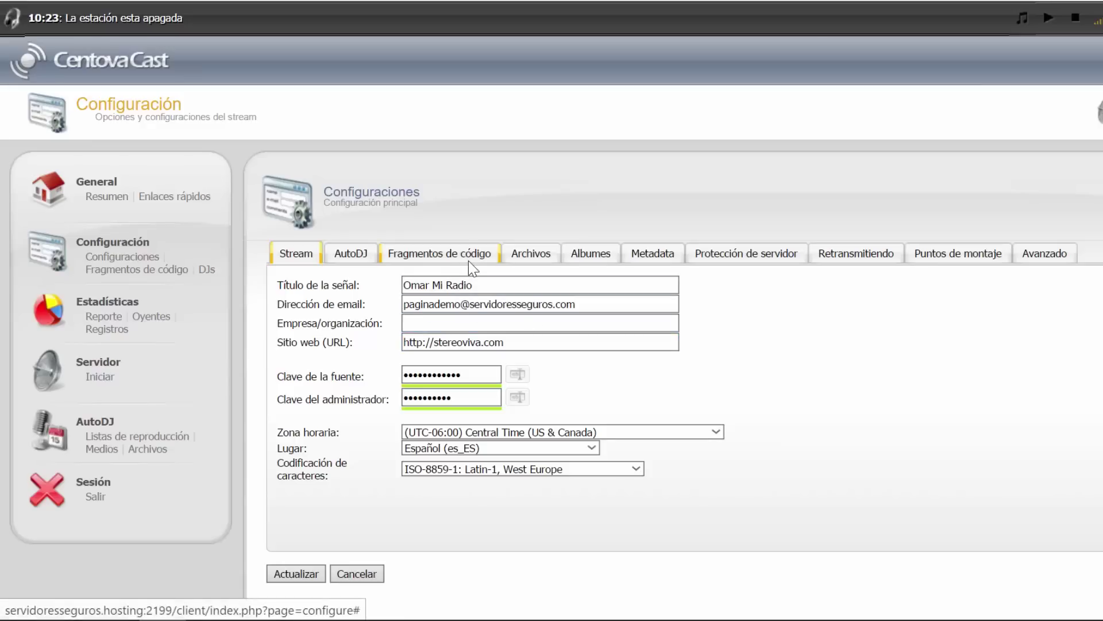
left_click(516, 404)
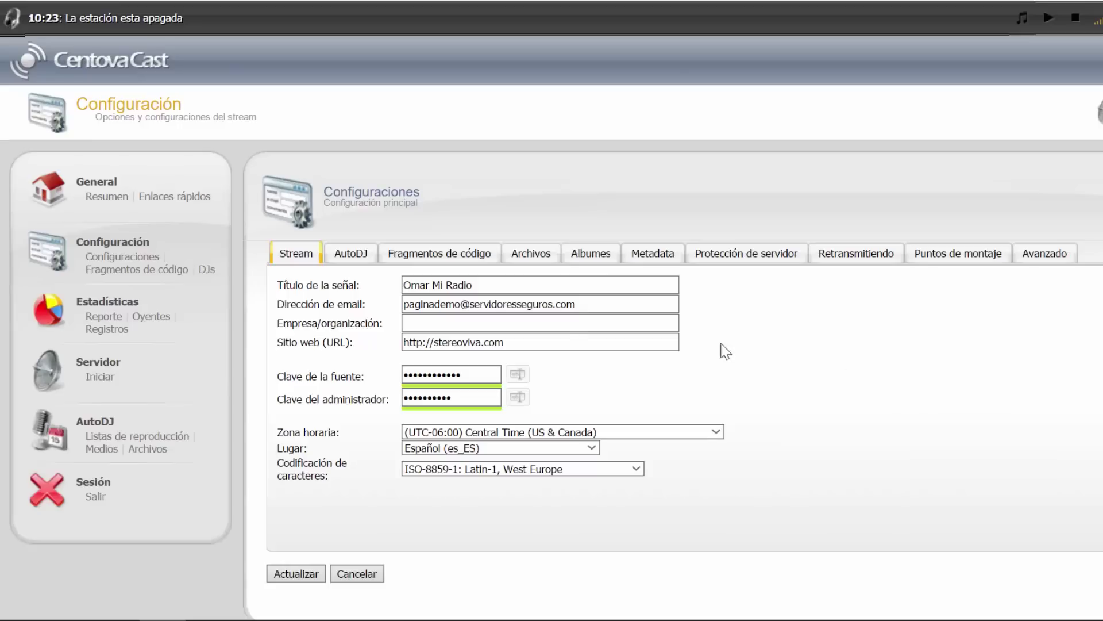
left_click(459, 259)
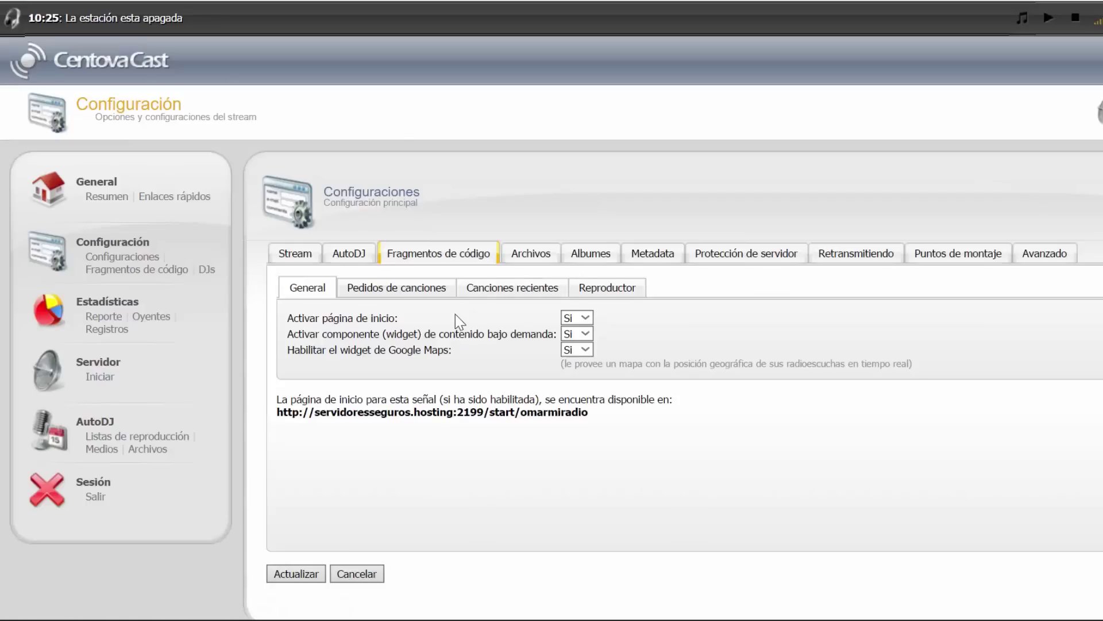
Enable last.fm and Amazon.com as additional sources for album covers in the album settings.
left_click(594, 260)
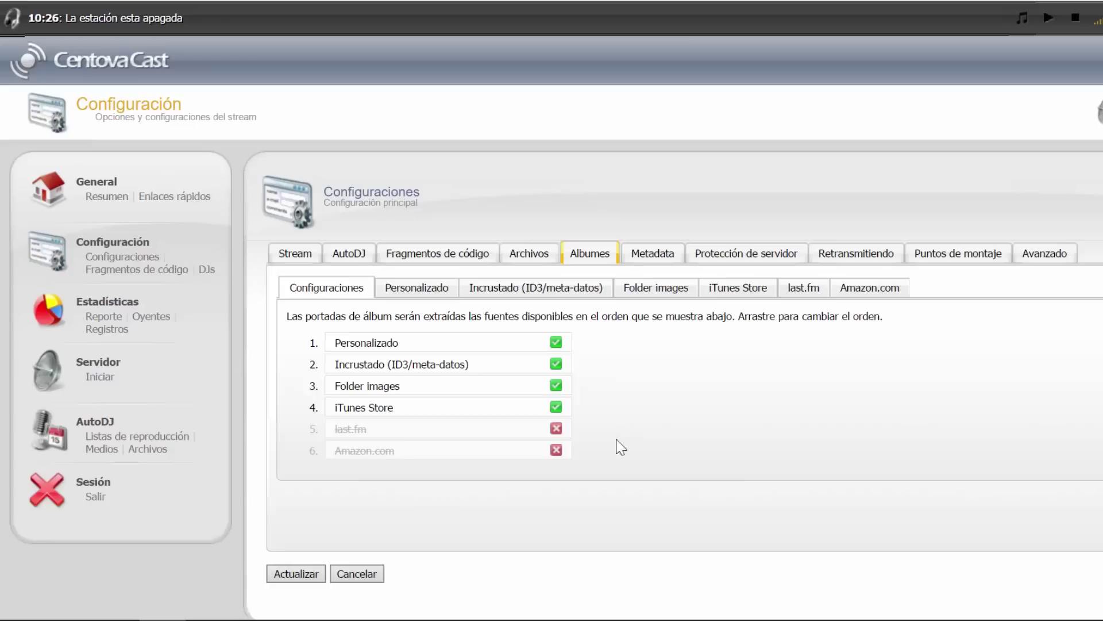
left_click(556, 429)
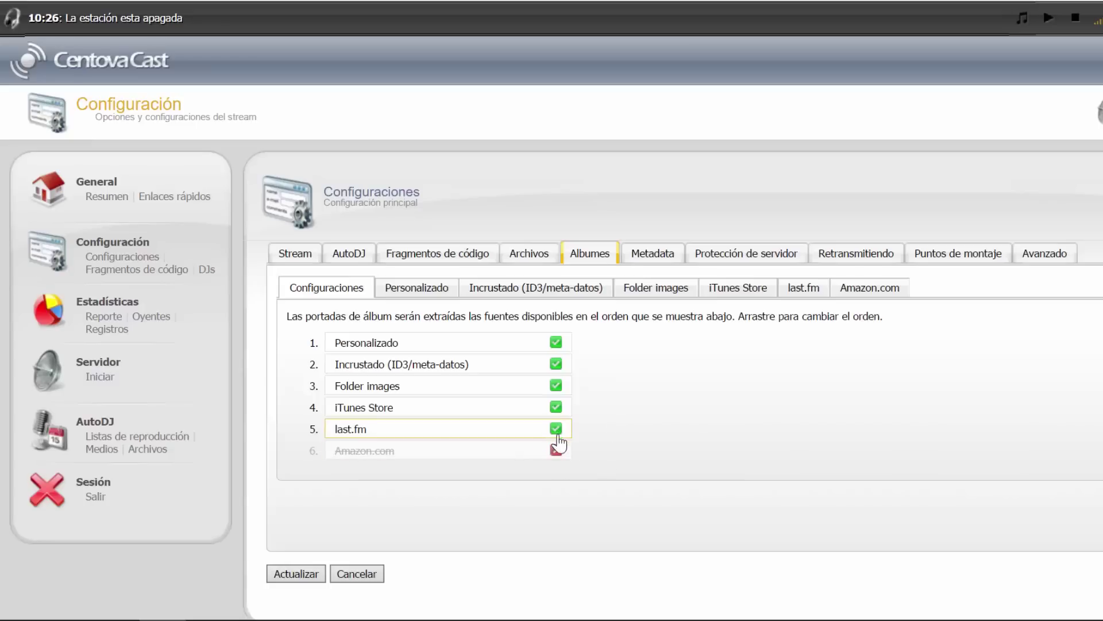
left_click(556, 450)
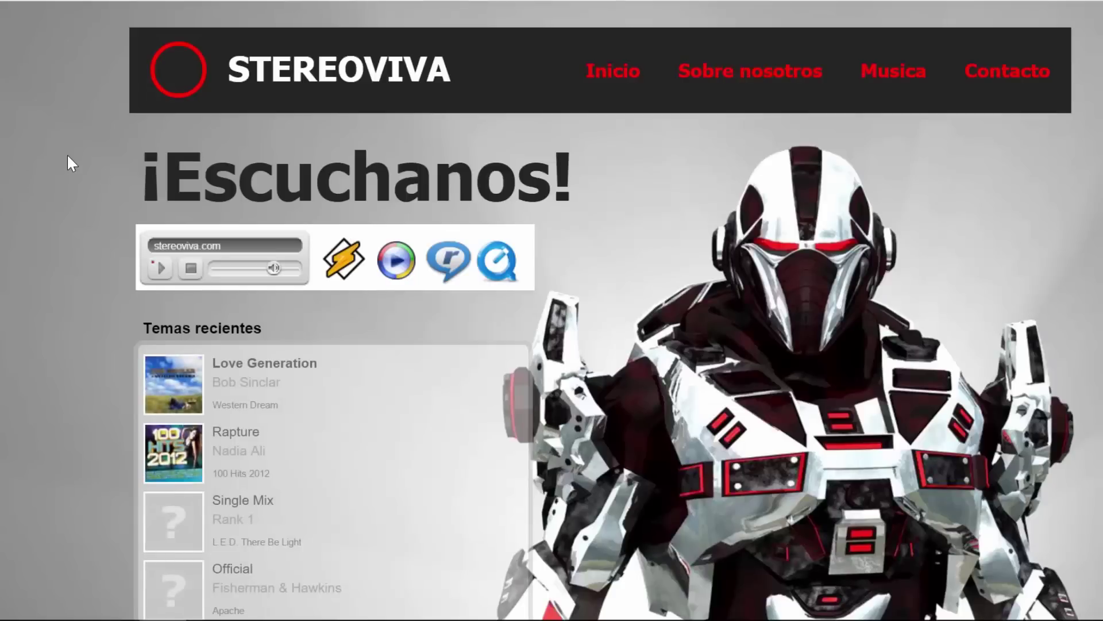
Switch to the Stereoviva website and examine the album covers shown in its recent tracks list.
scroll(68, 156, "down", 3)
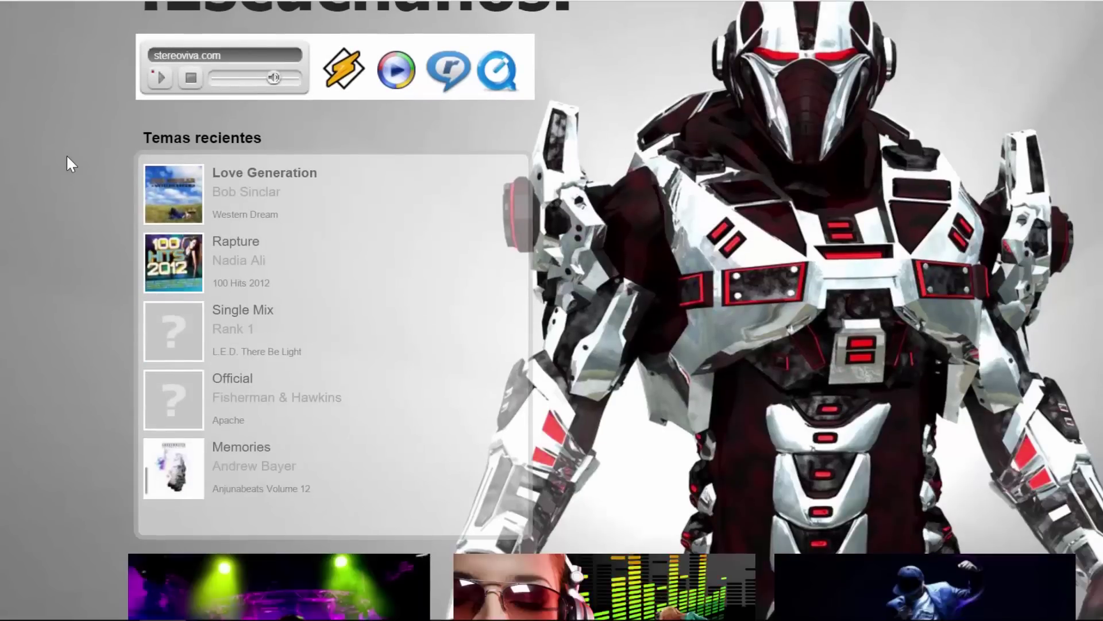
scroll(67, 155, "down", 1)
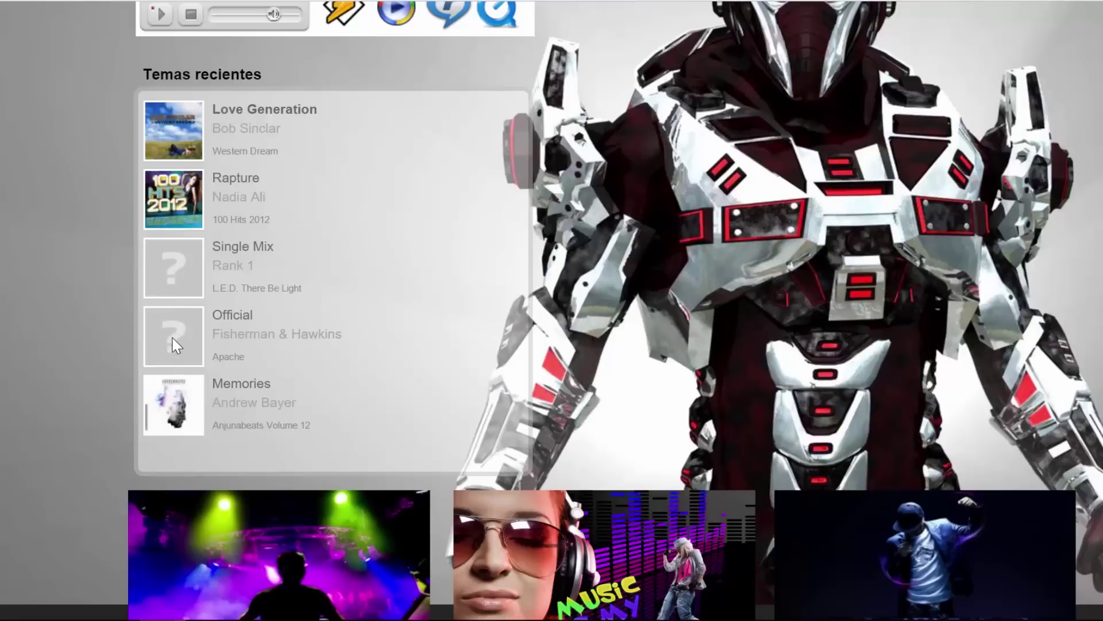
scroll(256, 236, "up", 2)
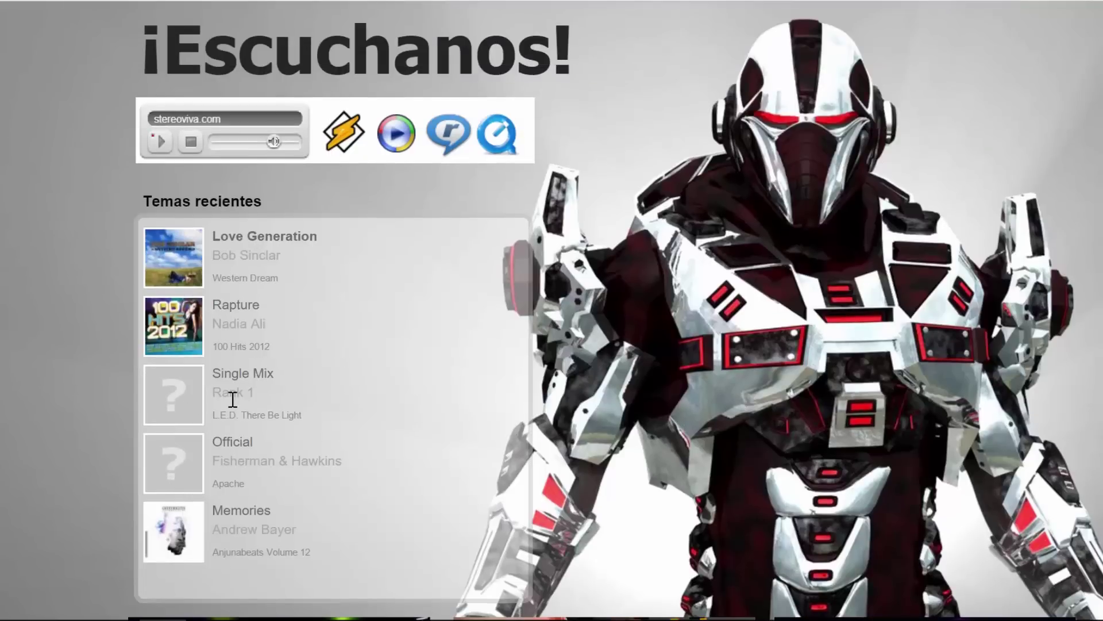
scroll(232, 399, "up", 2)
scroll(229, 400, "down", 2)
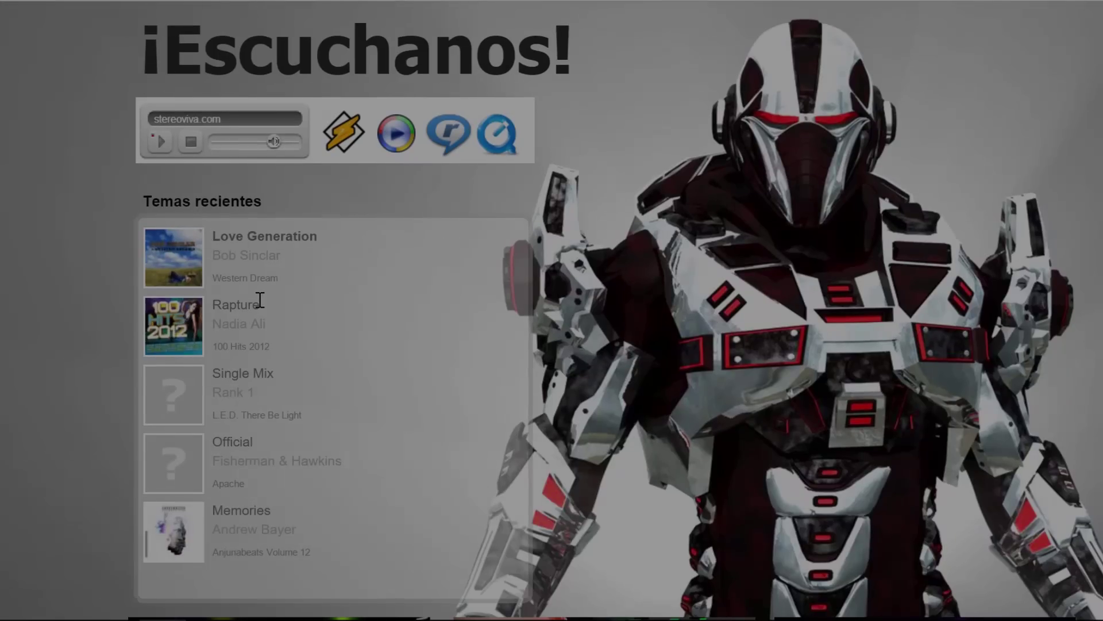